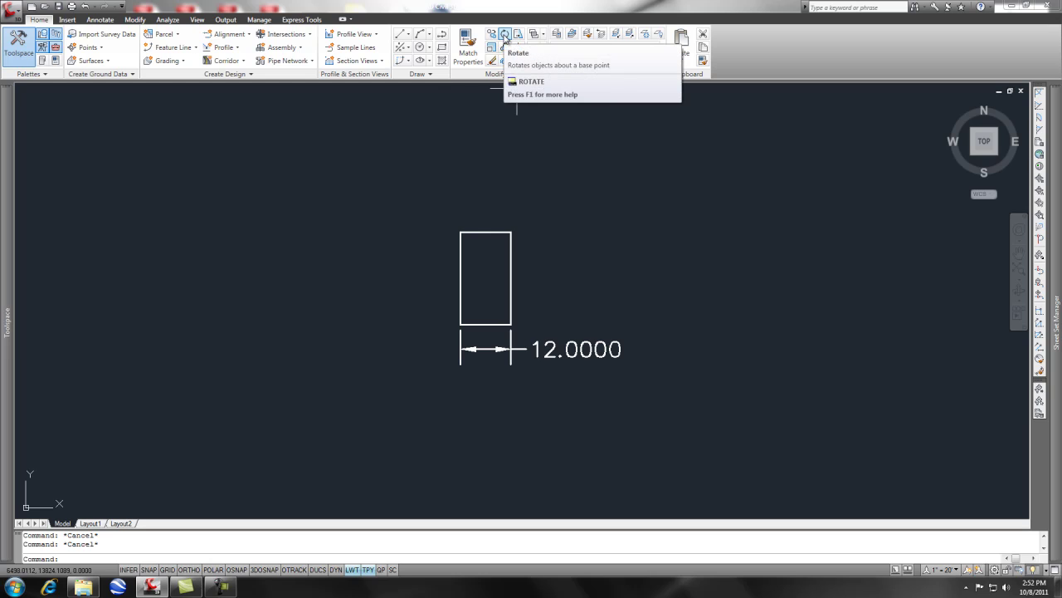
Start Rotate with the garage rectangle and its 12.0000 dimension selected, and turn ORTHO on
click(505, 35)
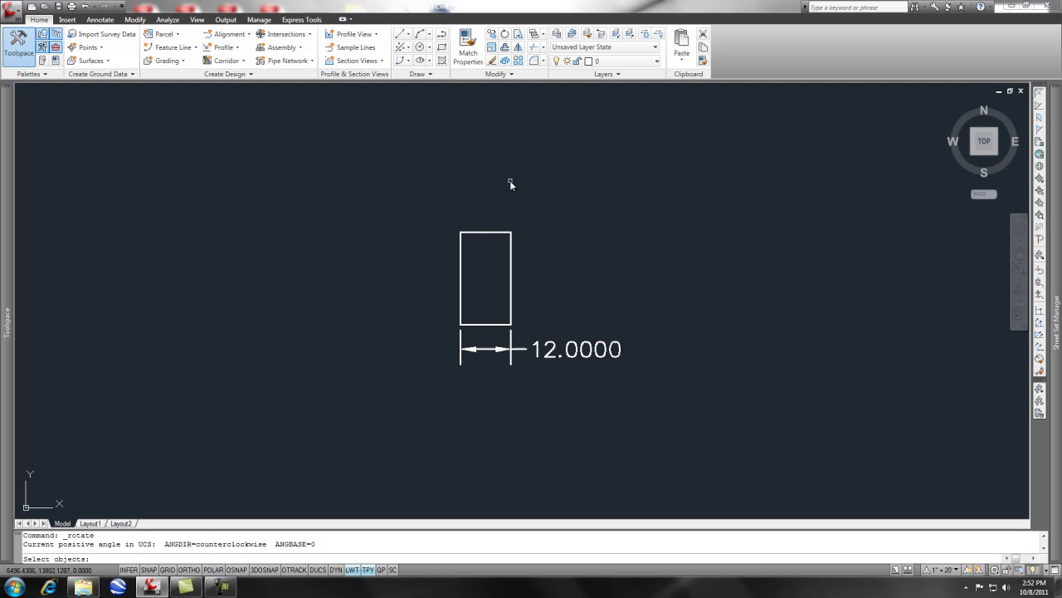
click(482, 233)
click(531, 396)
click(434, 229)
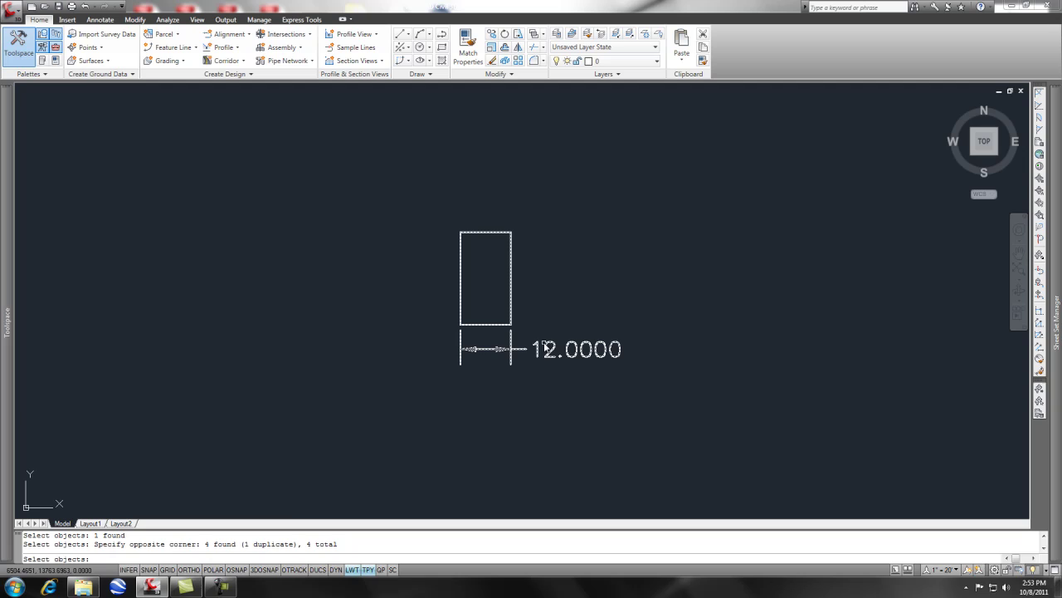
key(Return)
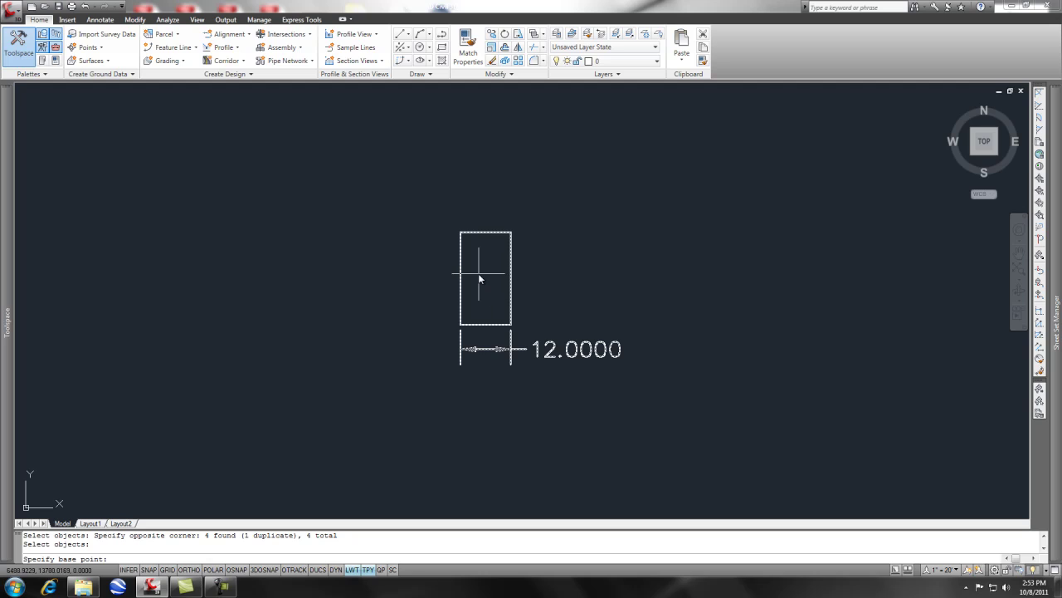
key(F8)
Rotate the rectangle and dimension 45 degrees about the rectangle's top-left endpoint
shift+right_click(479, 279)
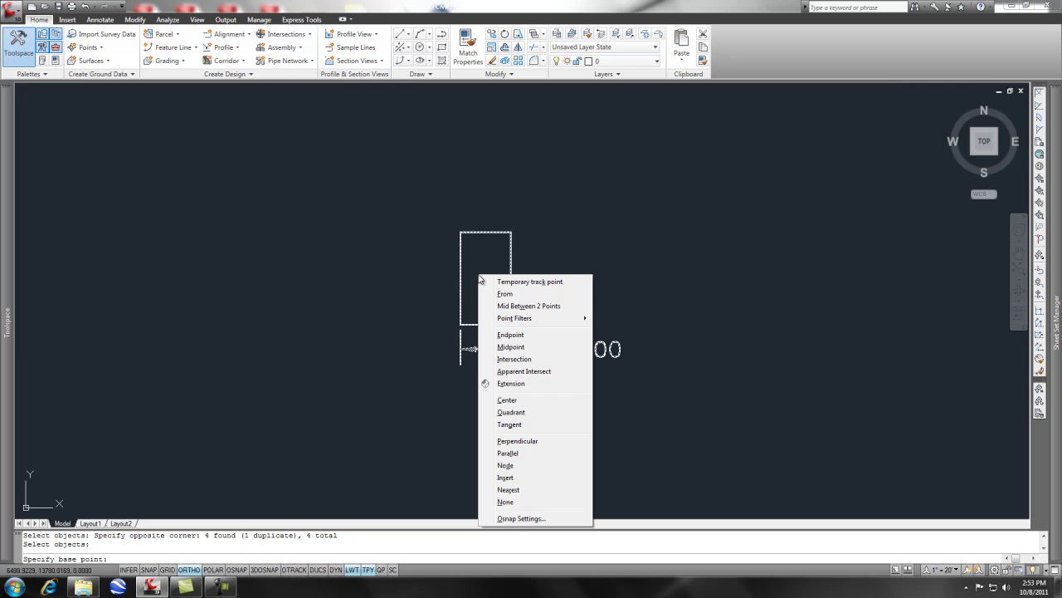
click(511, 334)
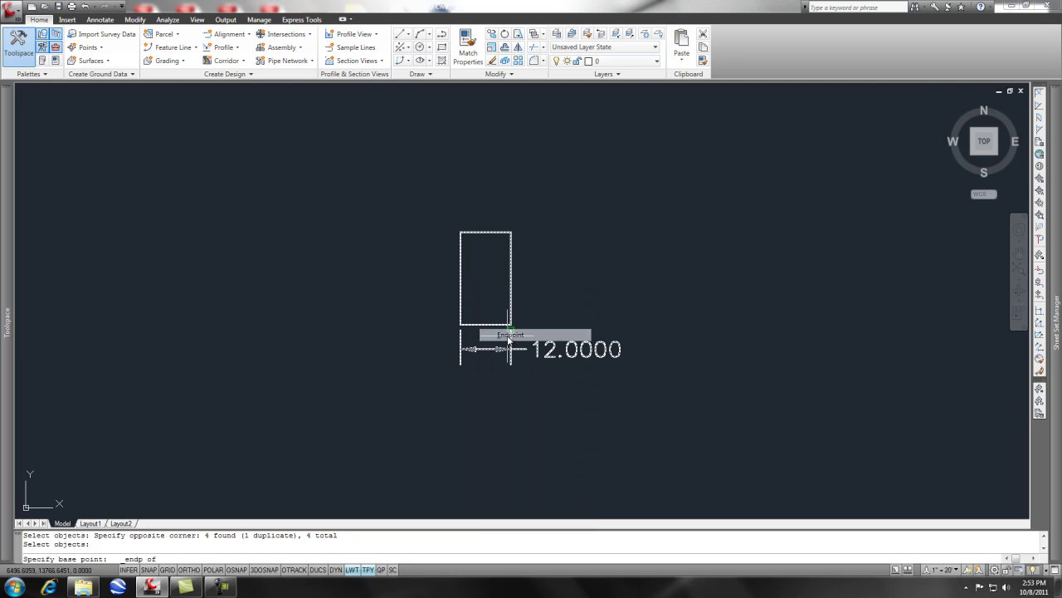
click(463, 235)
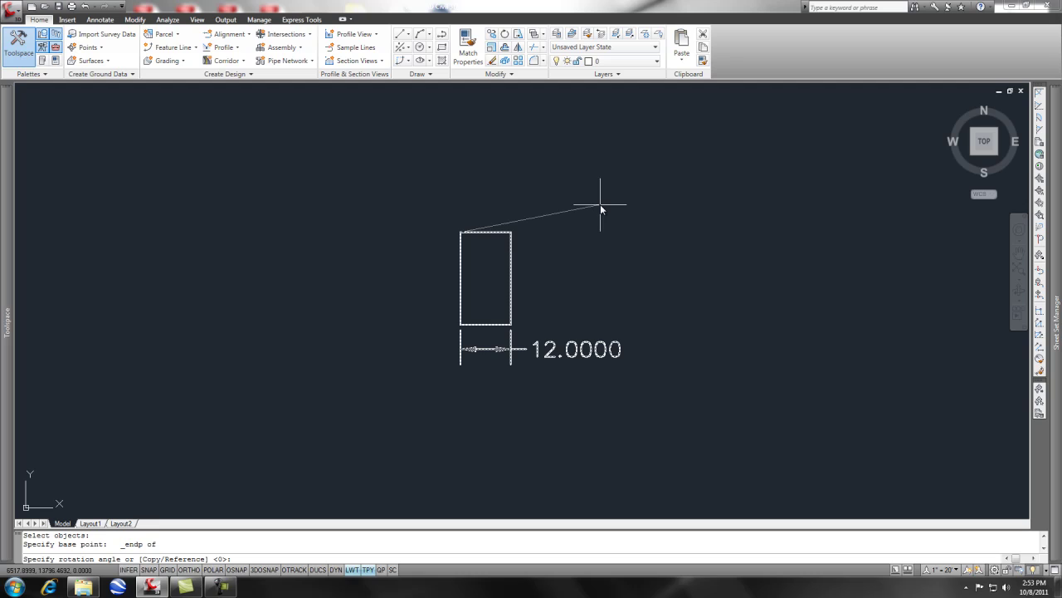
text(45)
key(Return)
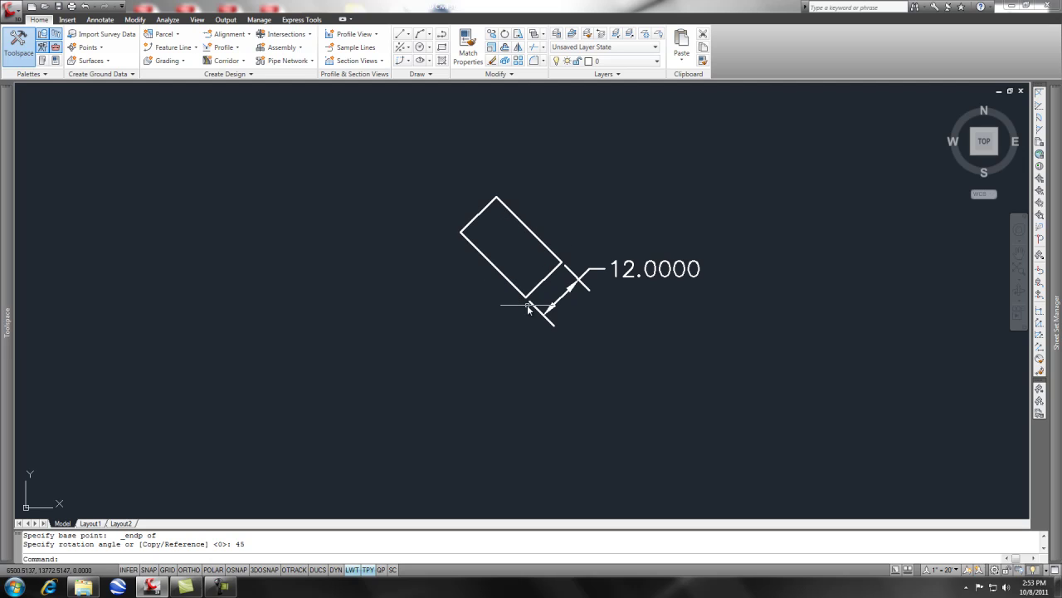
Draw a single sloped property line below the rectangle, rising to the right, then restart Rotate
key(Return)
click(541, 397)
click(764, 351)
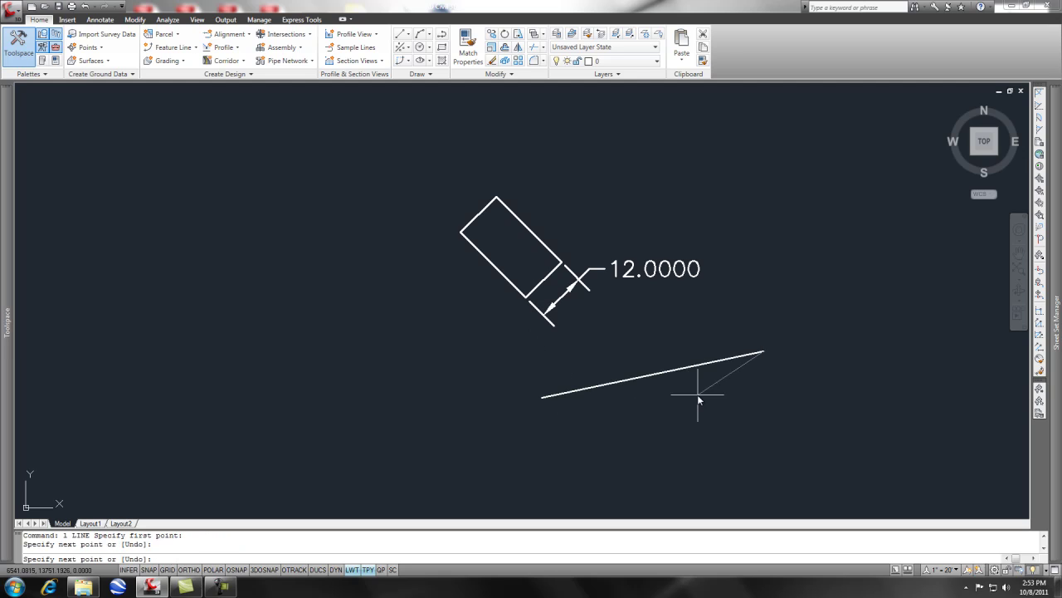
key(Escape)
key(Escape)
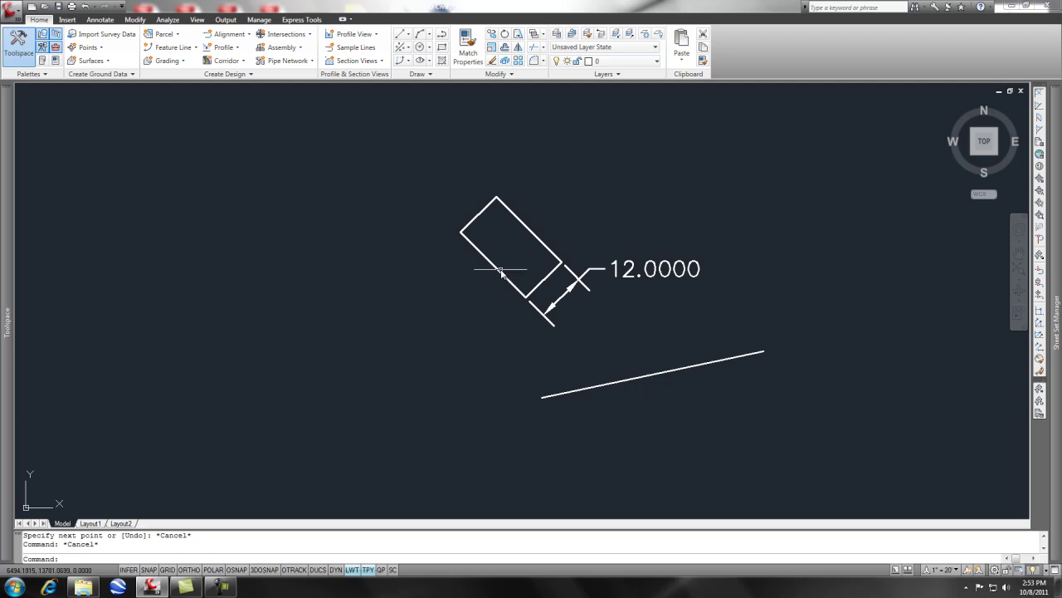
click(568, 391)
key(Return)
Crossing-select the rectangle and dimension, pivot at the rectangle's left-corner endpoint, and choose Reference
click(662, 330)
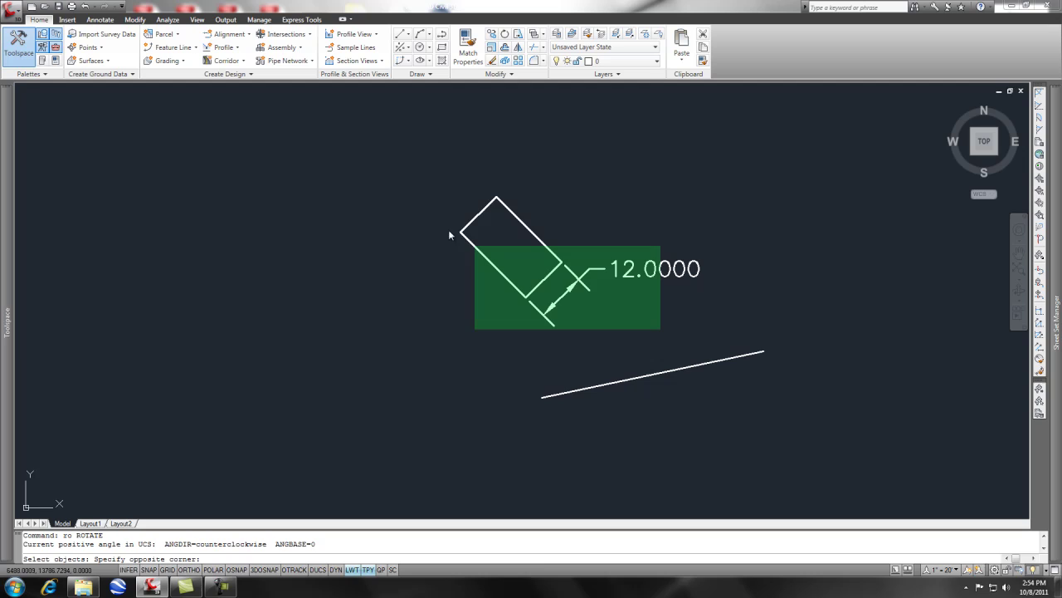
click(390, 197)
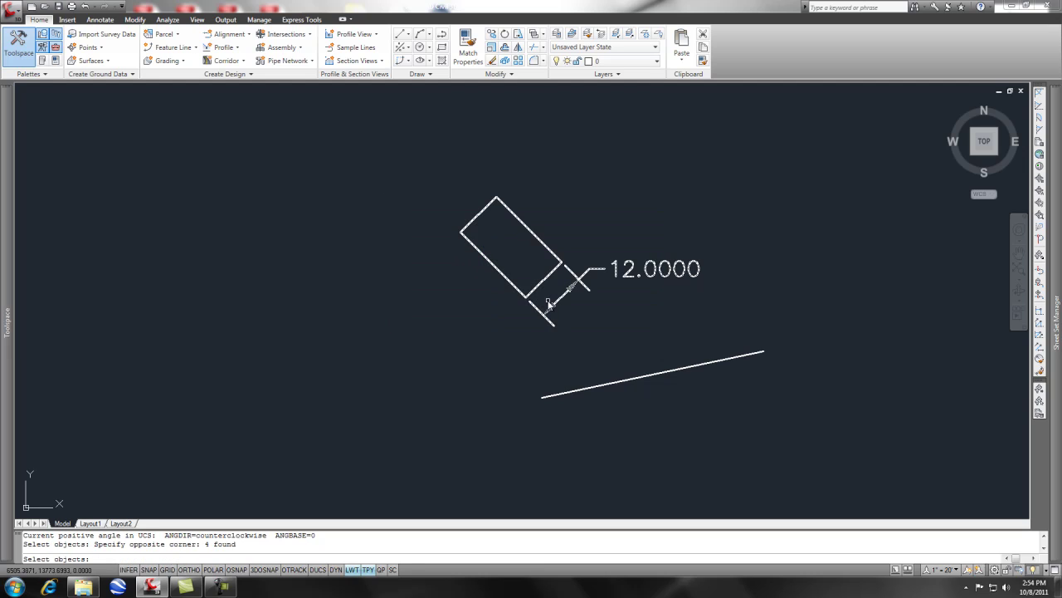
key(Return)
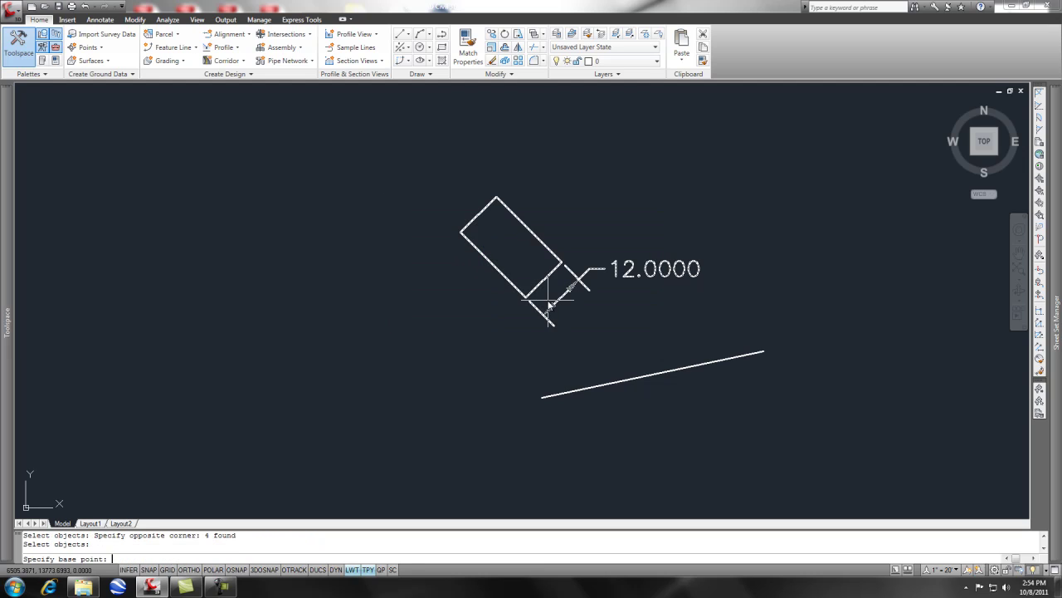
text(end)
key(Return)
click(468, 234)
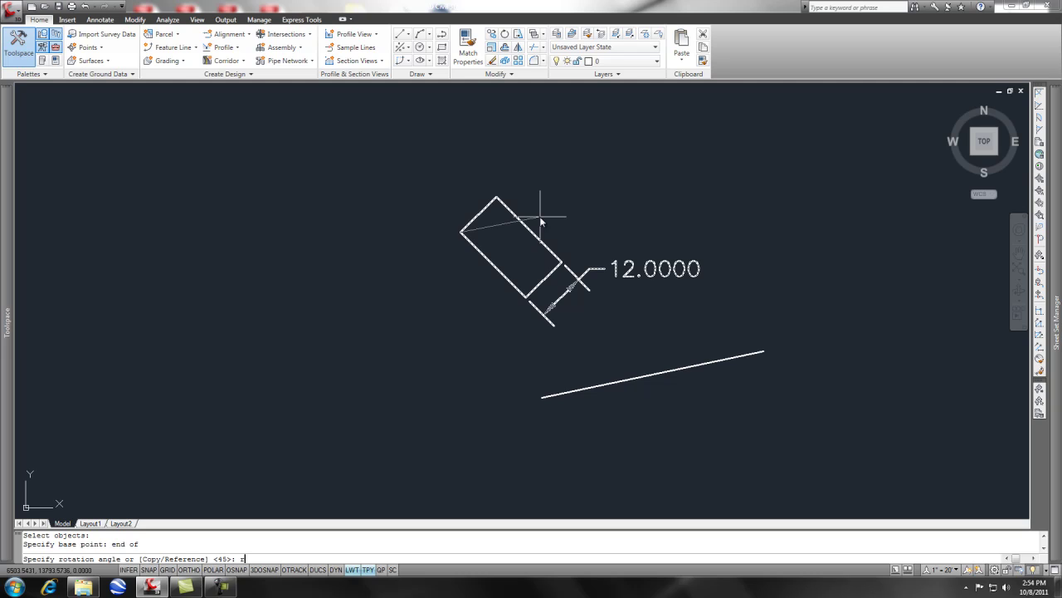
key(Return)
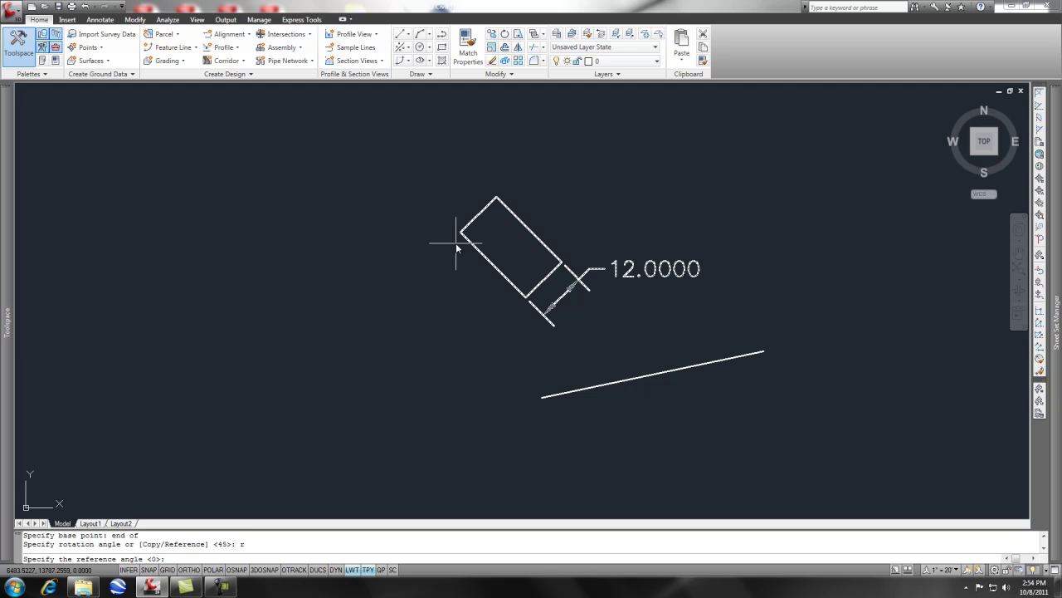
Reference the rectangle's long side from the pivot and set it perpendicular to the property line
text(@)
key(Return)
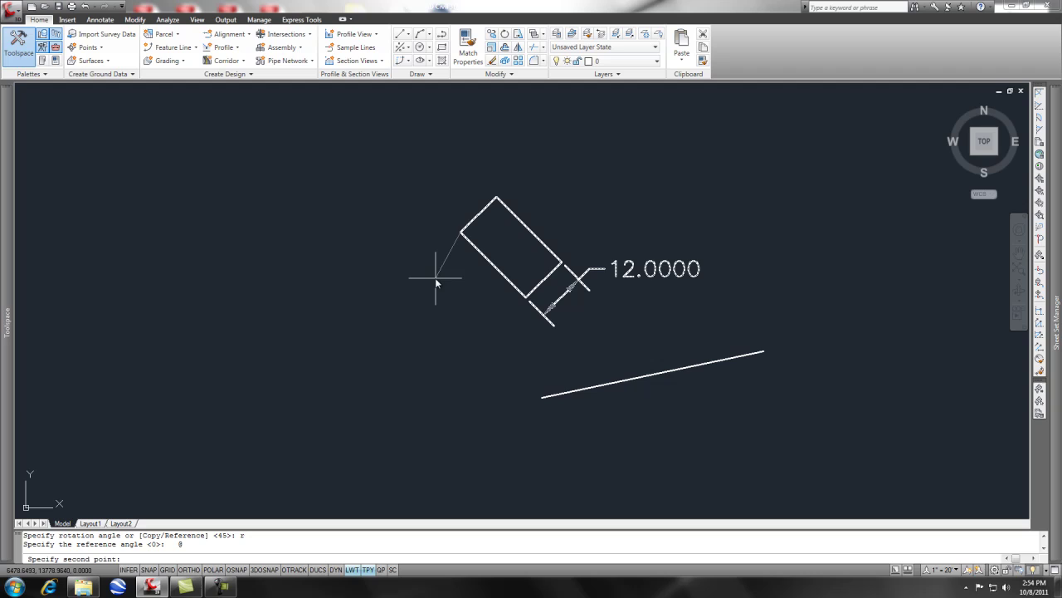
shift+right_click(480, 312)
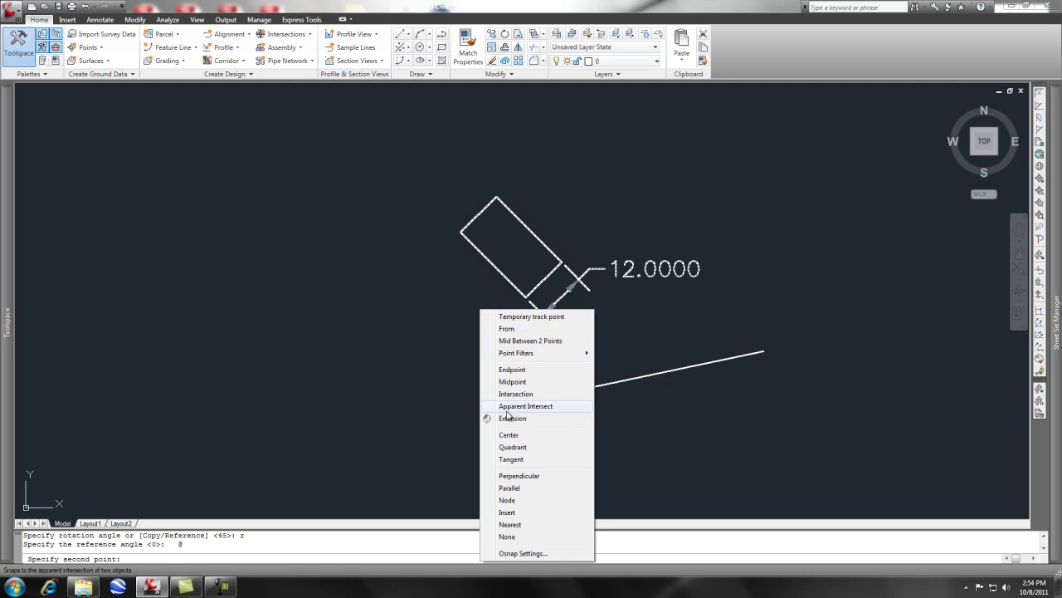
click(513, 371)
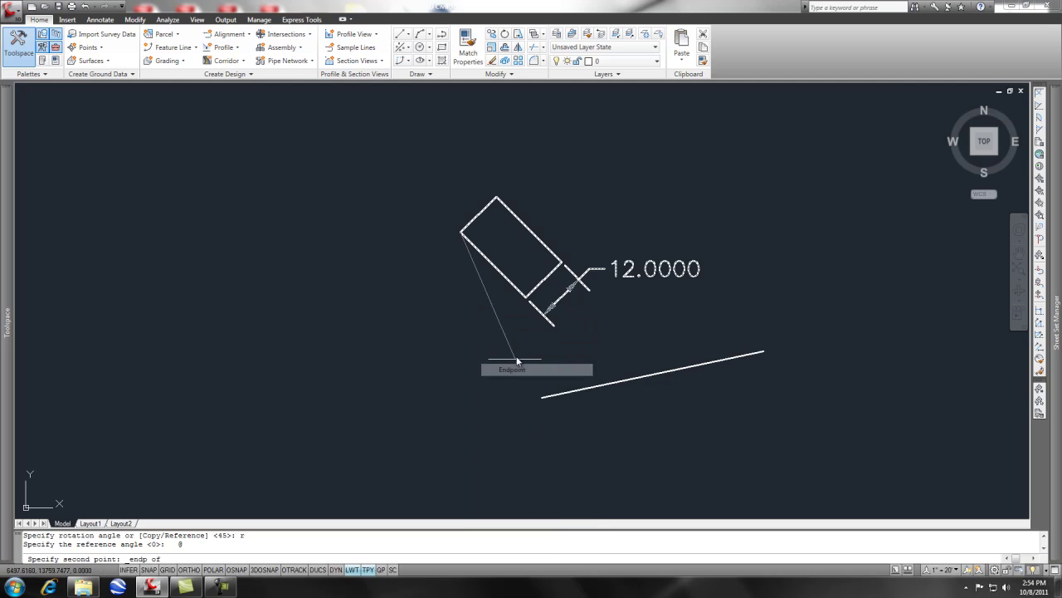
click(524, 296)
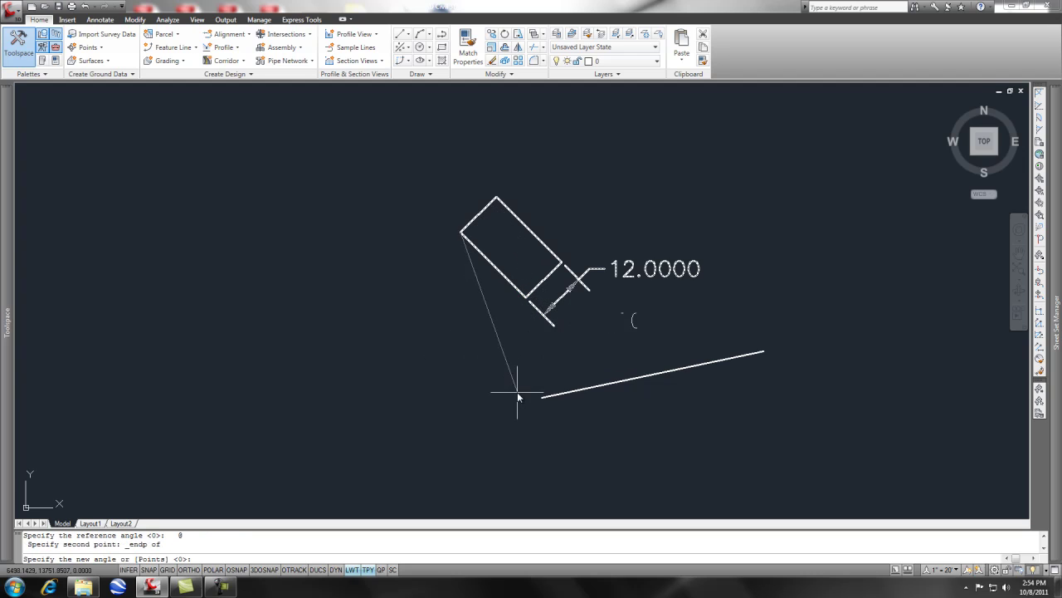
text(per)
key(Return)
click(557, 396)
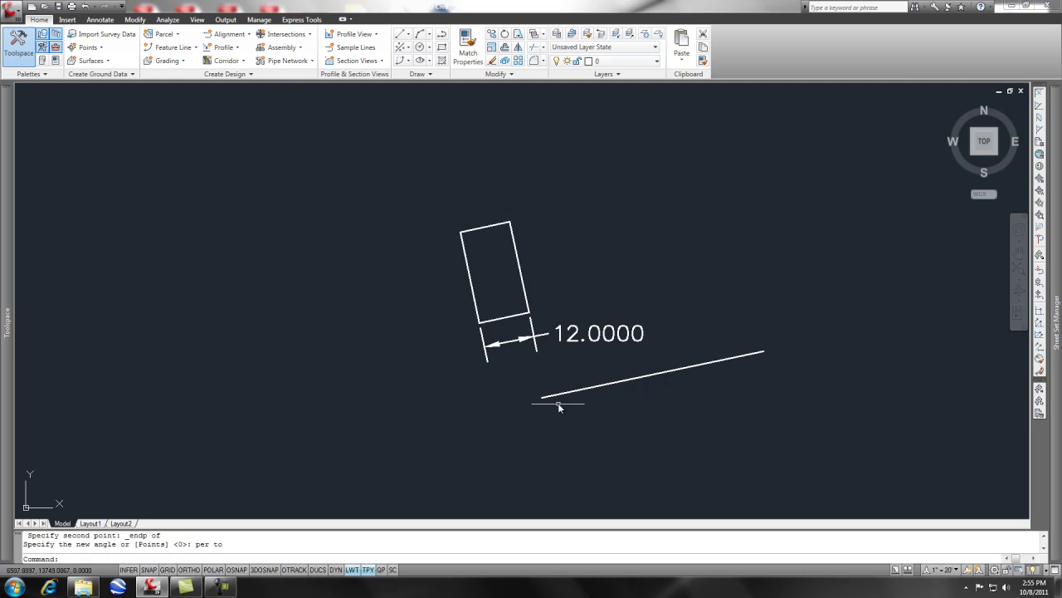